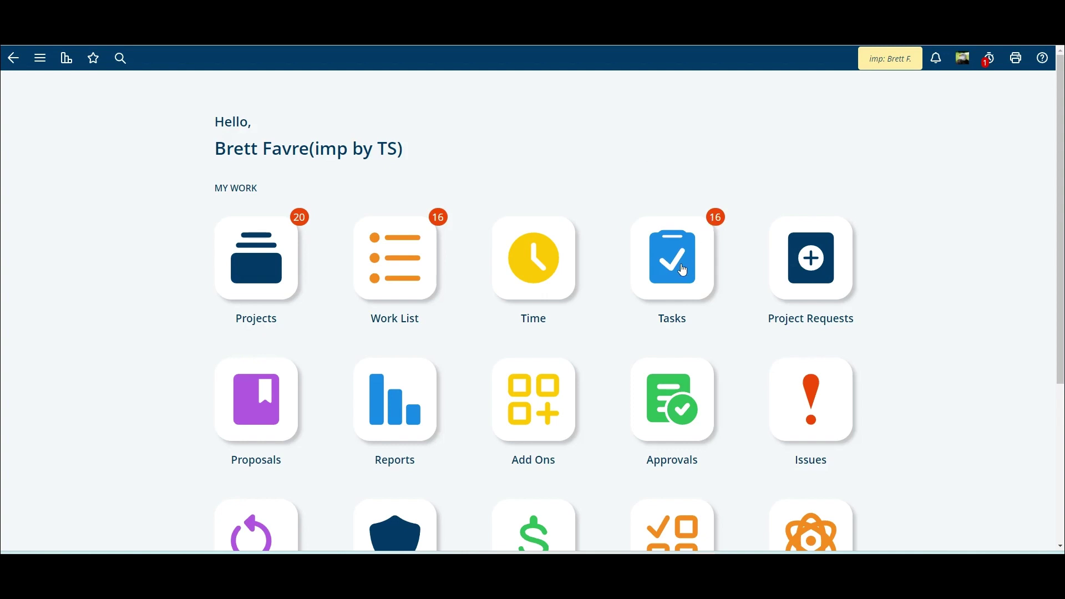
Go to Projects Home, which lists Globalex - Client Implementation and Acme - Consulting Projects
{"action": "left_click", "coordinate": [261, 277]}
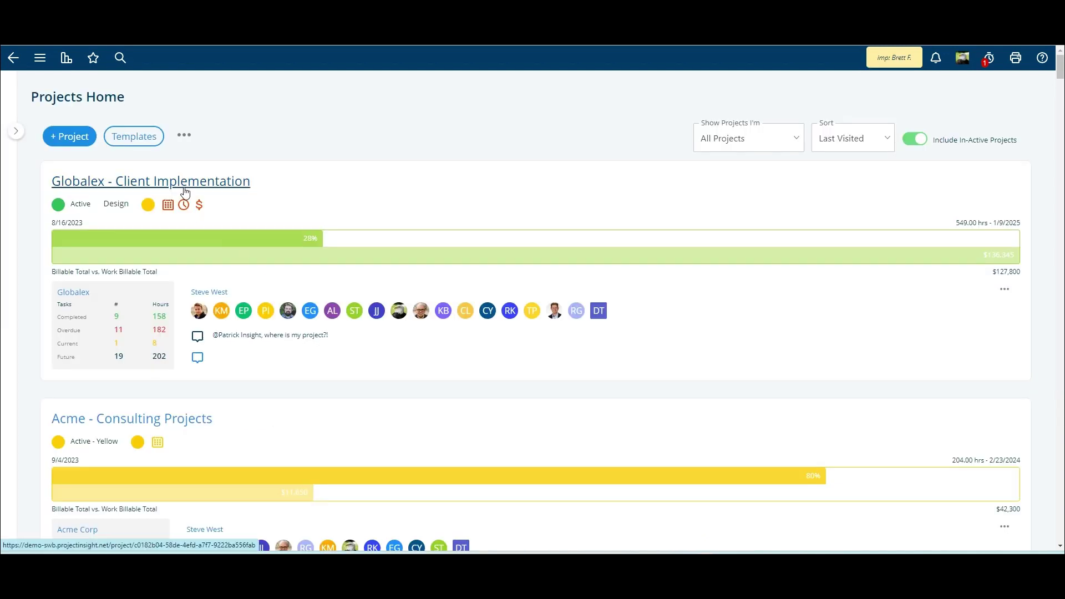
In Globalex - Client Implementation, save Kick Off Event's Almost Done status with comment 'Lessons learned: Don't email too early.'
{"action": "left_click", "coordinate": [185, 181]}
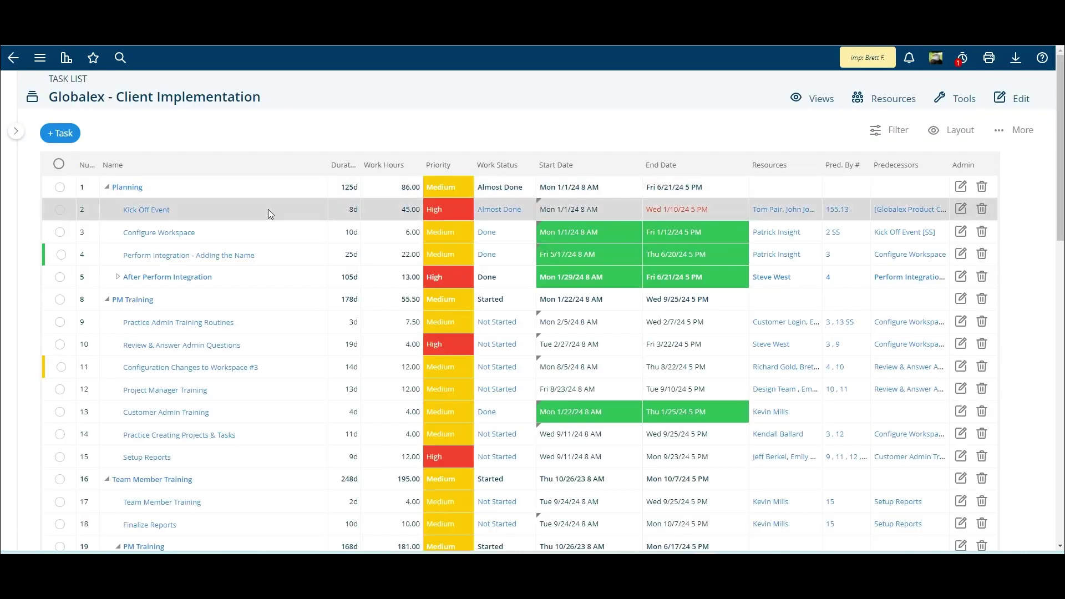
{"action": "left_click", "coordinate": [497, 213]}
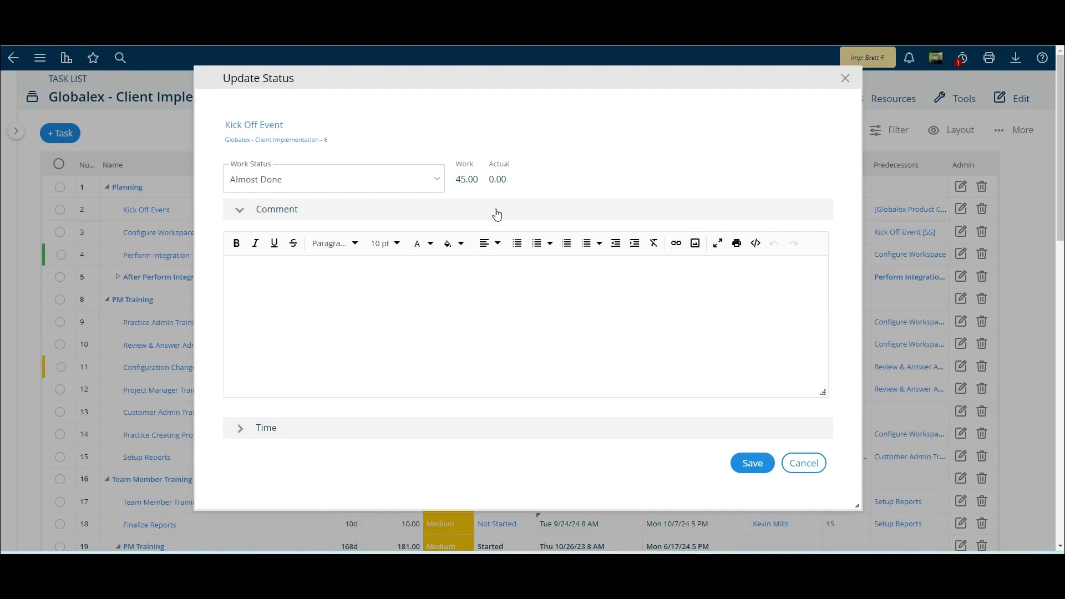
{"action": "type", "text": "Lessons learned: Don't email too early."}
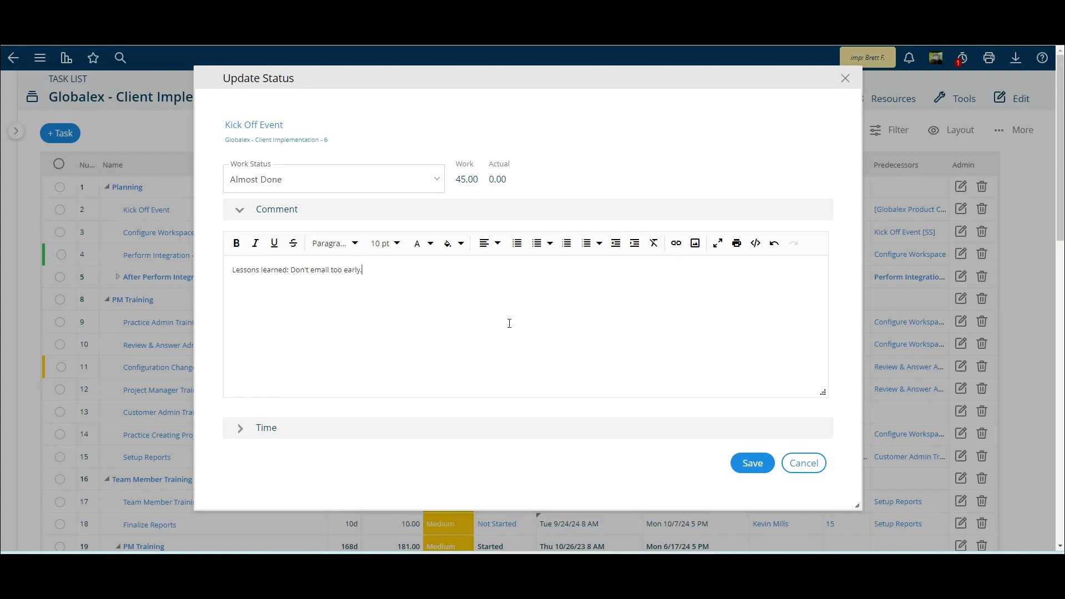
{"action": "left_click", "coordinate": [753, 466]}
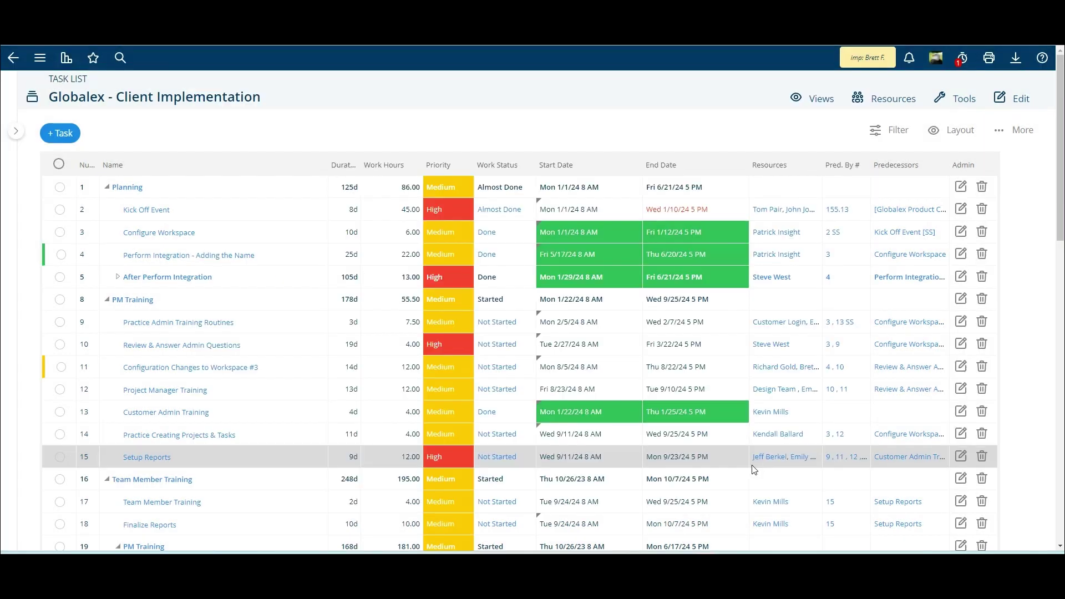
Save a Kick Off Event status comment tagging a teammate: 'I can get this to you today.'
{"action": "left_click", "coordinate": [497, 212]}
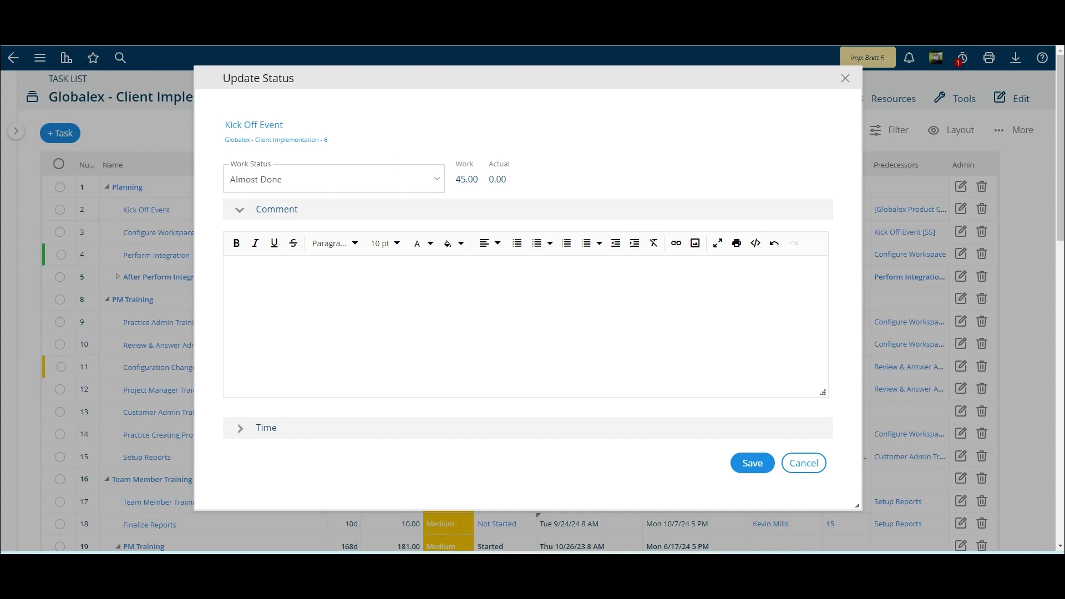
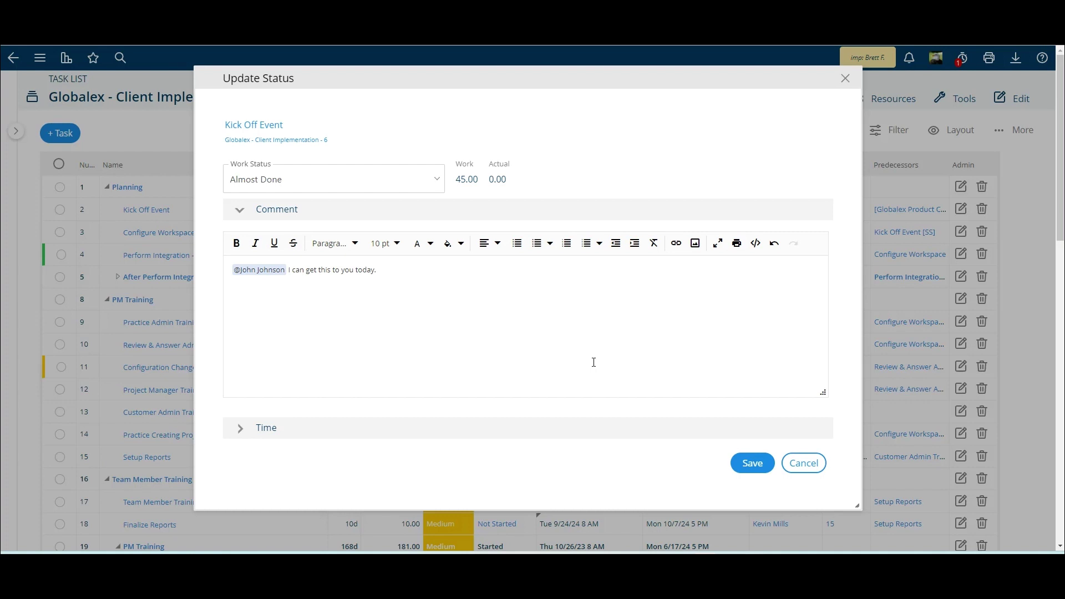
{"action": "left_click", "coordinate": [753, 463]}
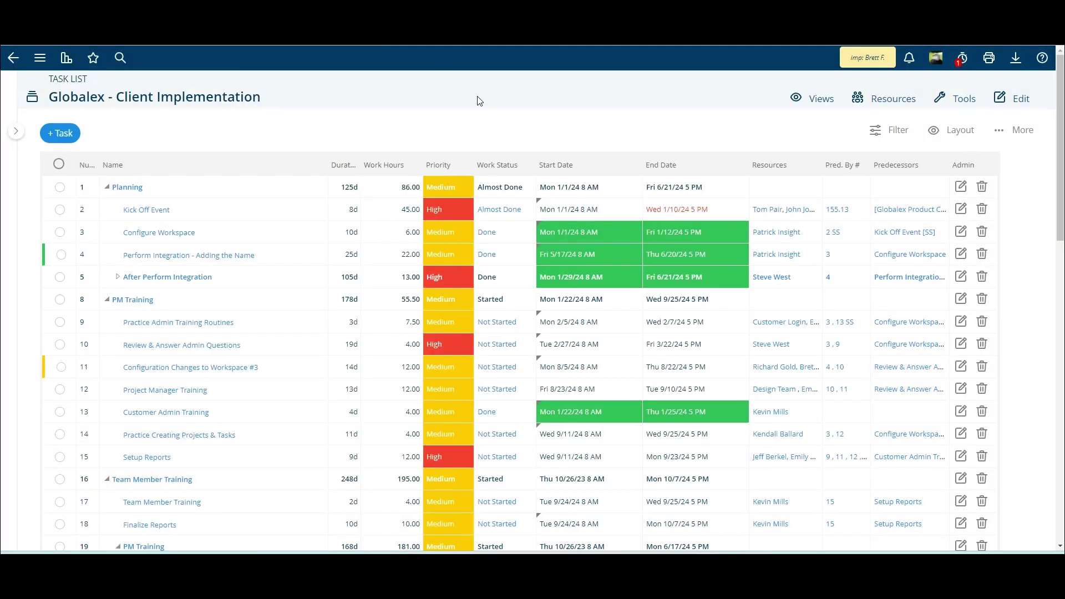
{"action": "left_click", "coordinate": [821, 98]}
{"action": "scroll", "coordinate": [810, 488], "scroll_direction": "down", "scroll_amount": 3}
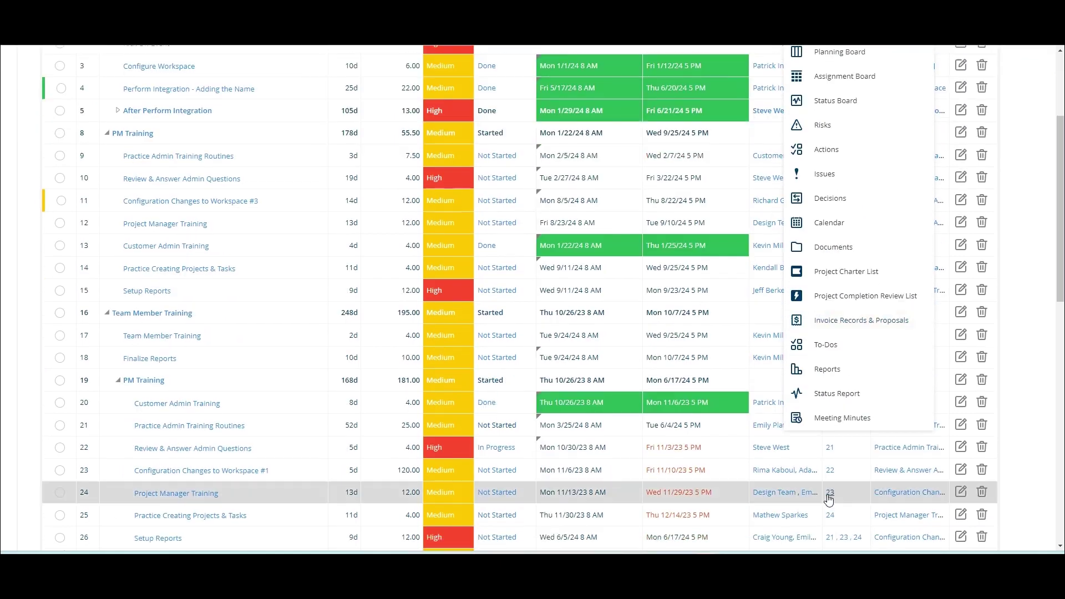
{"action": "left_click", "coordinate": [824, 399]}
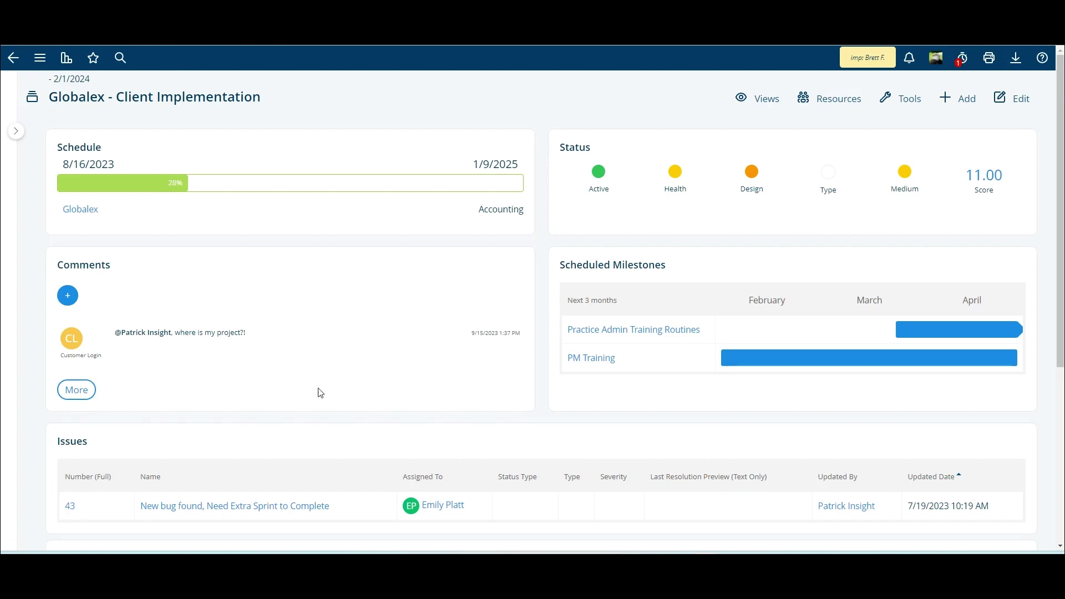
{"action": "left_click", "coordinate": [68, 297]}
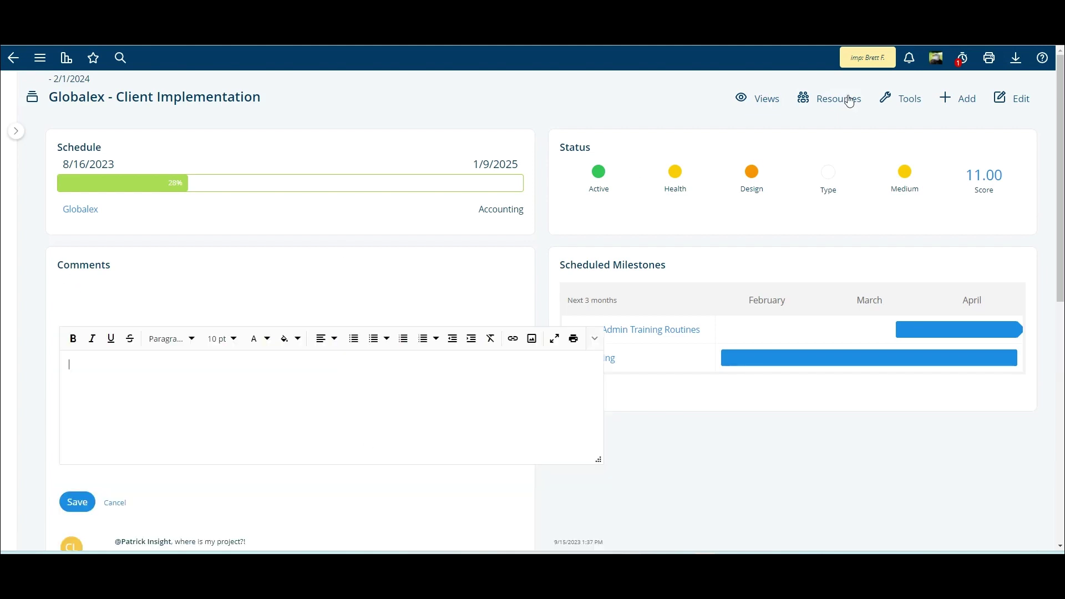
{"action": "left_click", "coordinate": [758, 103]}
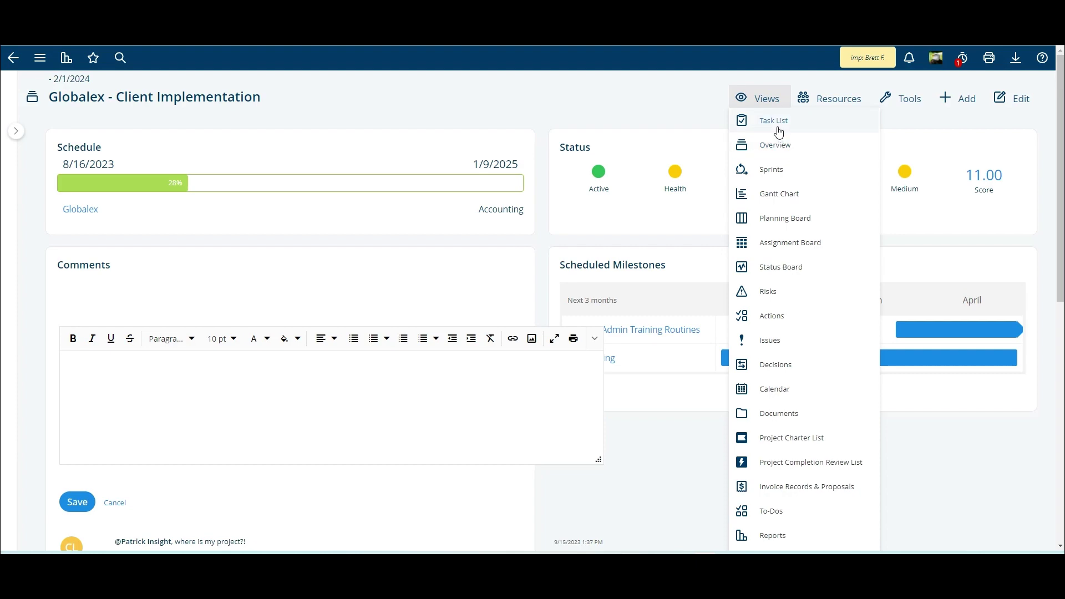
{"action": "left_click", "coordinate": [776, 125]}
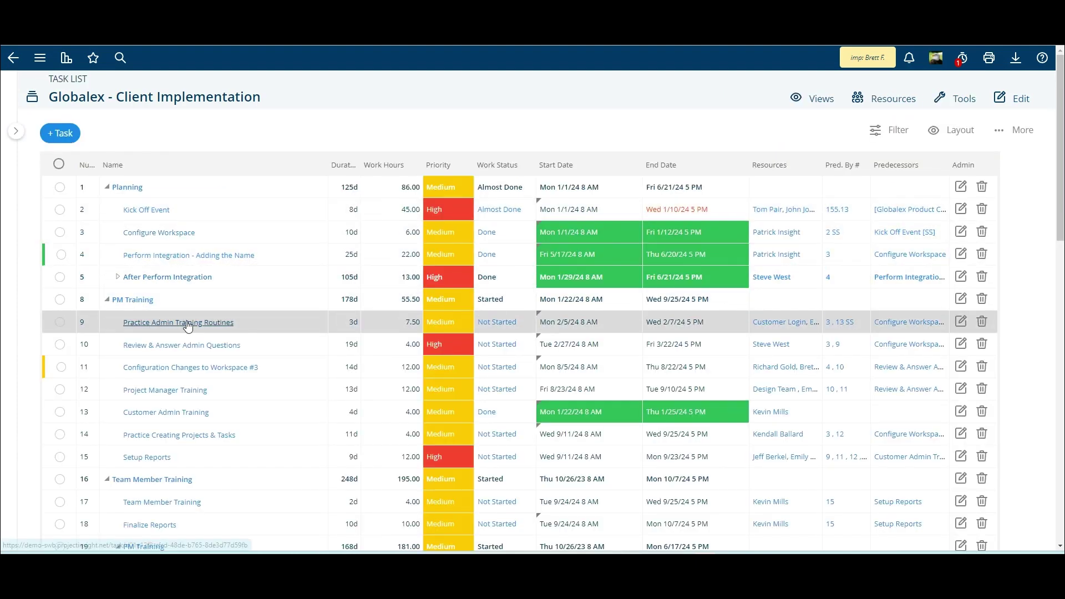
{"action": "scroll", "coordinate": [156, 160], "scroll_direction": "down", "scroll_amount": 1}
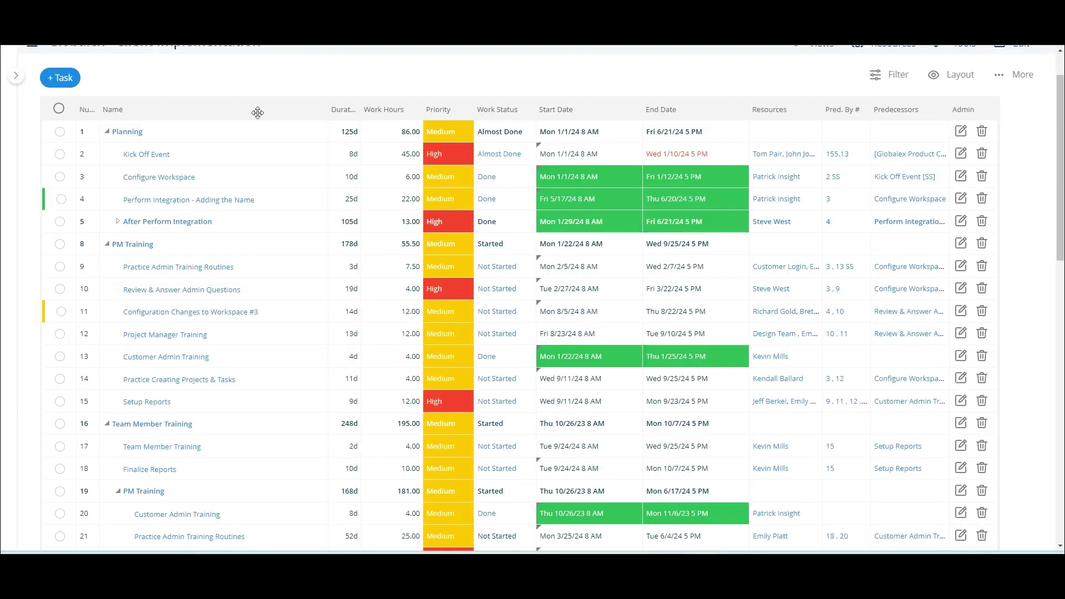
Open the Kick Off Event task page and review its comments and six attachments
{"action": "left_click", "coordinate": [156, 159]}
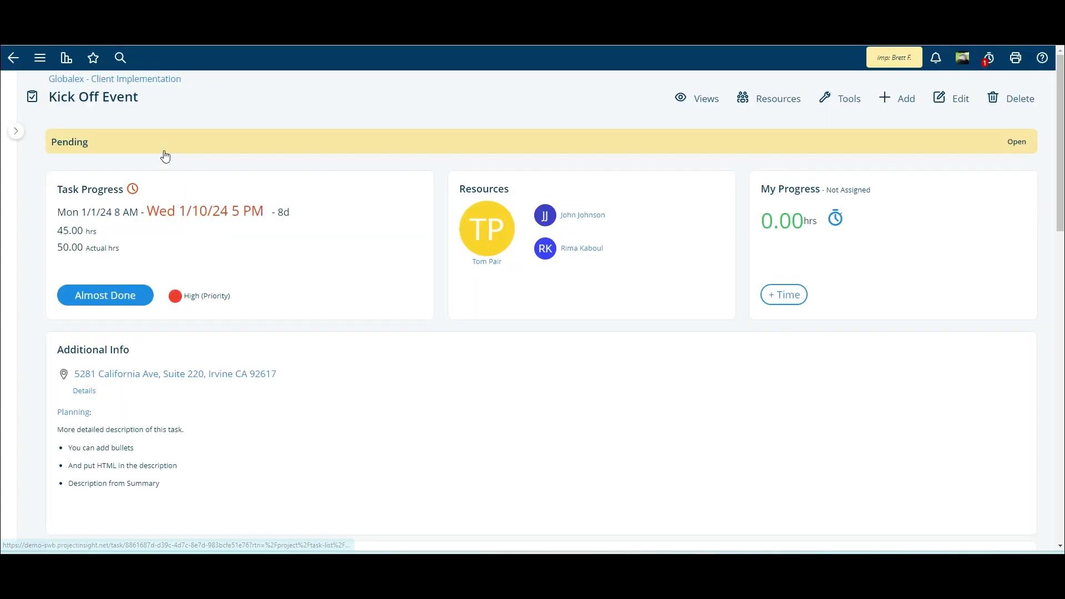
{"action": "scroll", "coordinate": [268, 318], "scroll_direction": "down", "scroll_amount": 6}
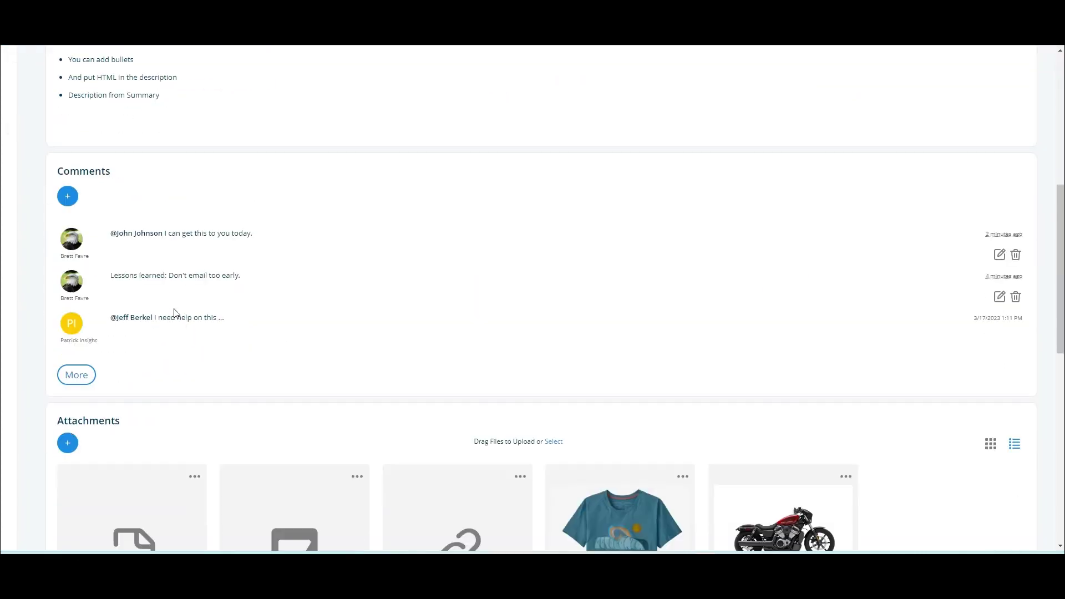
{"action": "scroll", "coordinate": [247, 260], "scroll_direction": "up", "scroll_amount": 2}
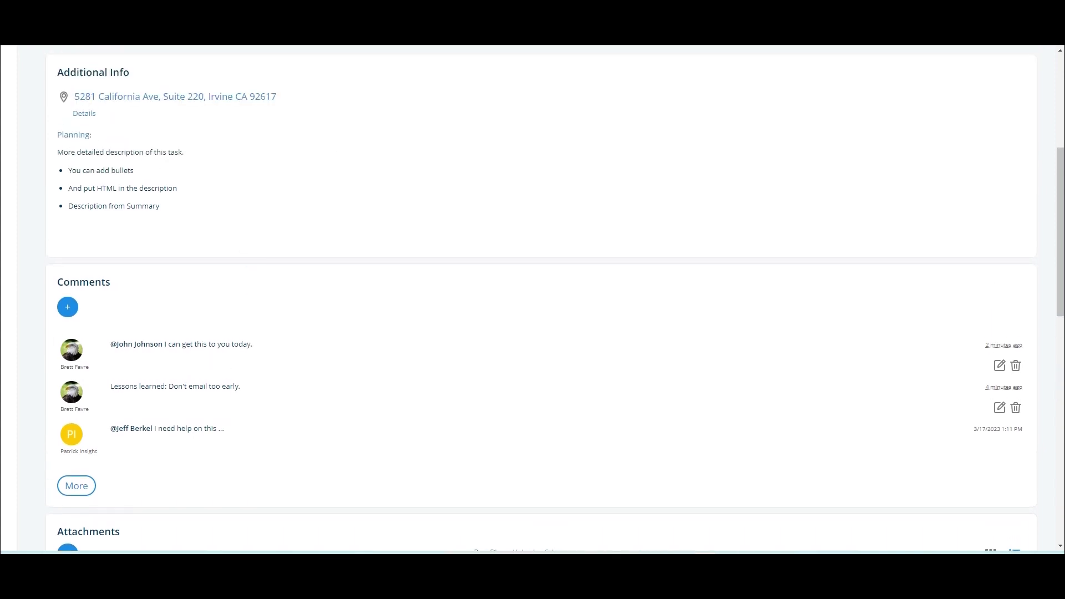
{"action": "scroll", "coordinate": [532, 300], "scroll_direction": "up", "scroll_amount": 5}
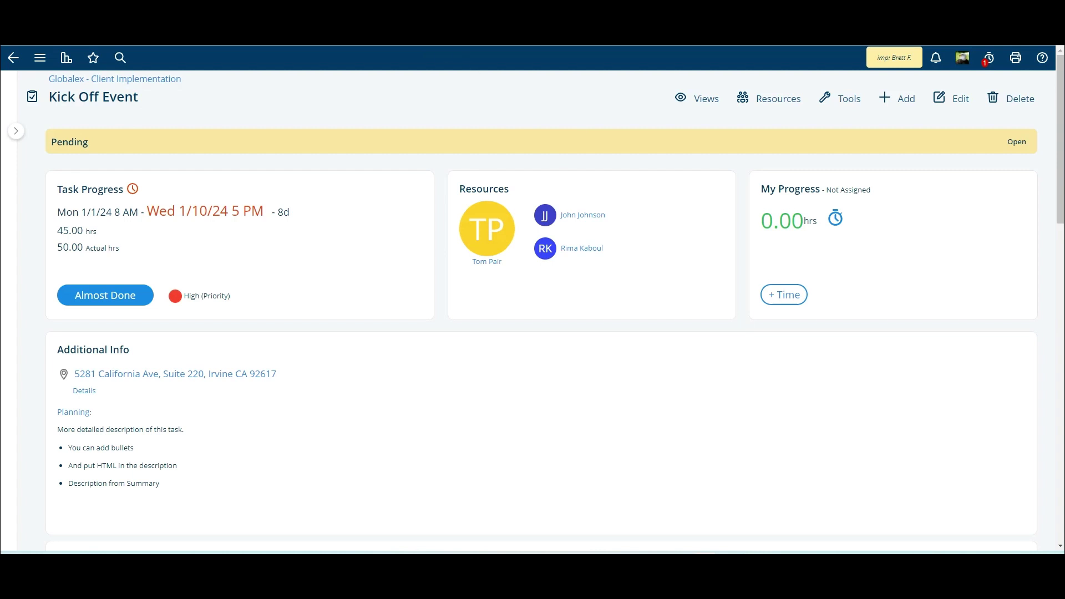
{"action": "scroll", "coordinate": [352, 237], "scroll_direction": "down", "scroll_amount": 13}
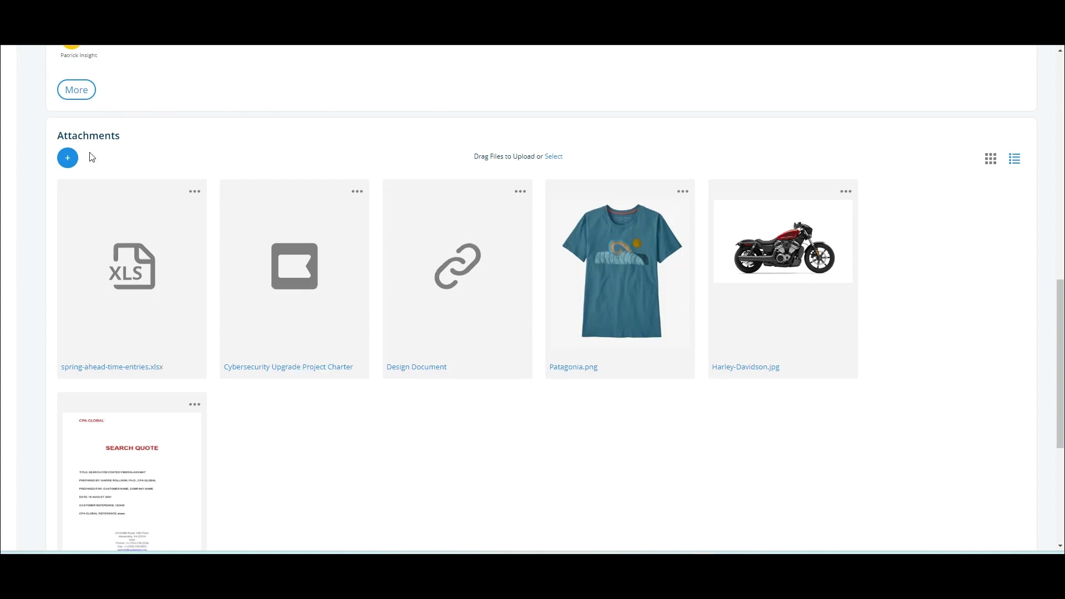
Attach an image file from the computer to Kick Off Event via the Attachments Files upload
{"action": "left_click", "coordinate": [71, 158]}
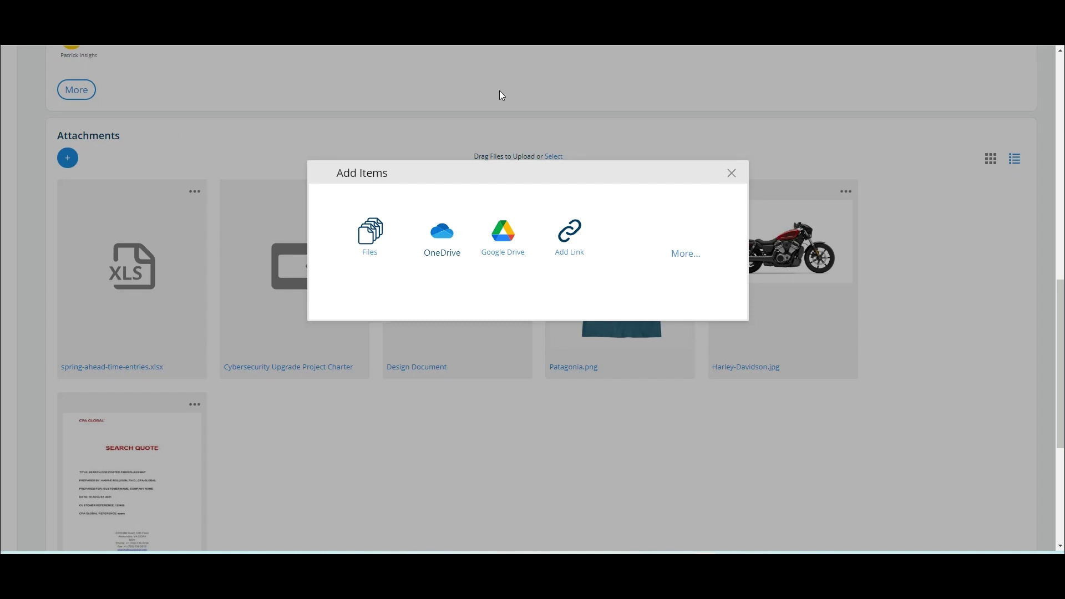
{"action": "left_click", "coordinate": [371, 243]}
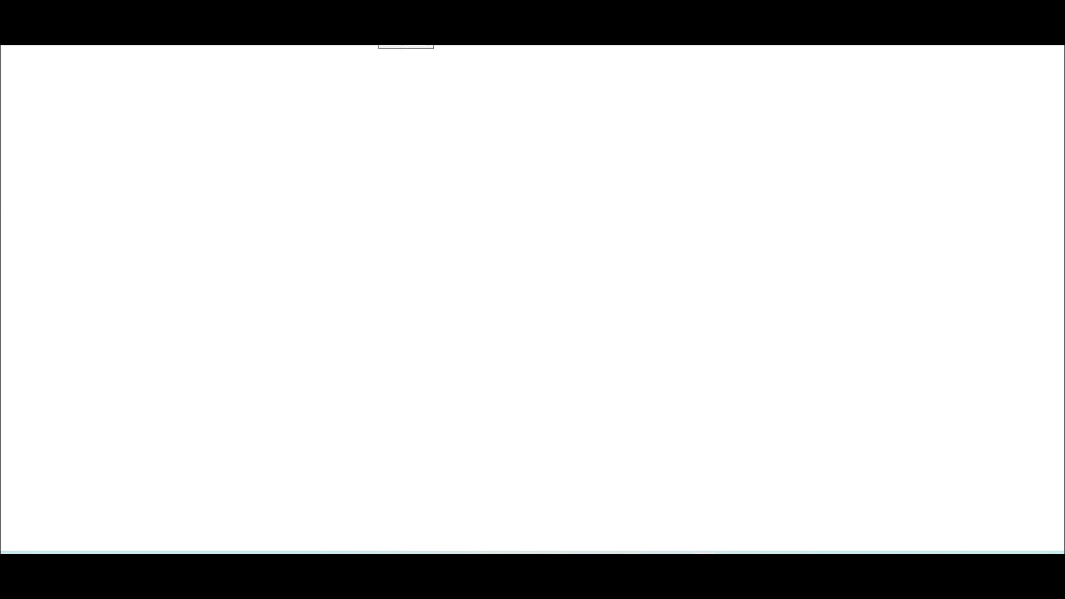
{"action": "left_click_drag", "start_coordinate": [285, 86], "coordinate": [314, 98]}
{"action": "left_click", "coordinate": [314, 99]}
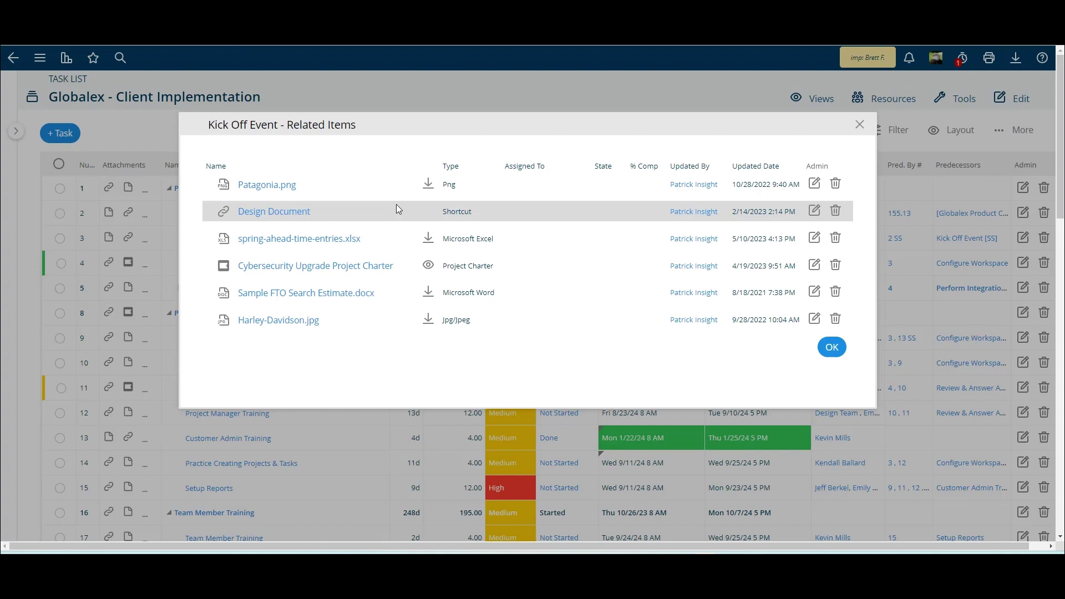
Open Harley-Davidson.jpg from Kick Off Event's Related Items list
{"action": "left_click", "coordinate": [278, 324]}
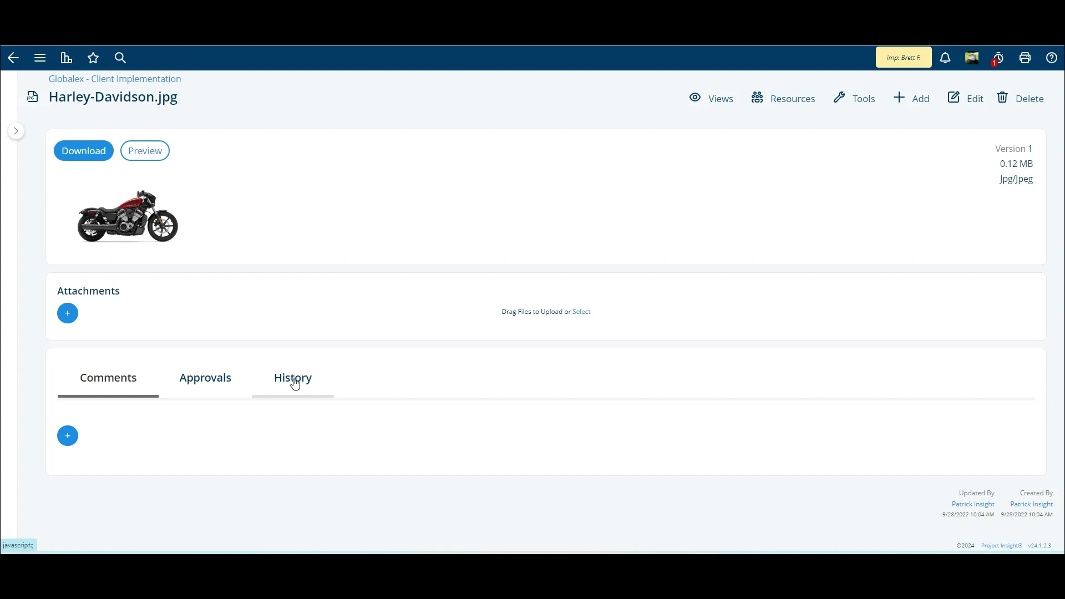
Review Harley-Davidson.jpg's seven history entries from 9/28/2022 to 9/7/2023, then open the Views menu
{"action": "left_click", "coordinate": [296, 385]}
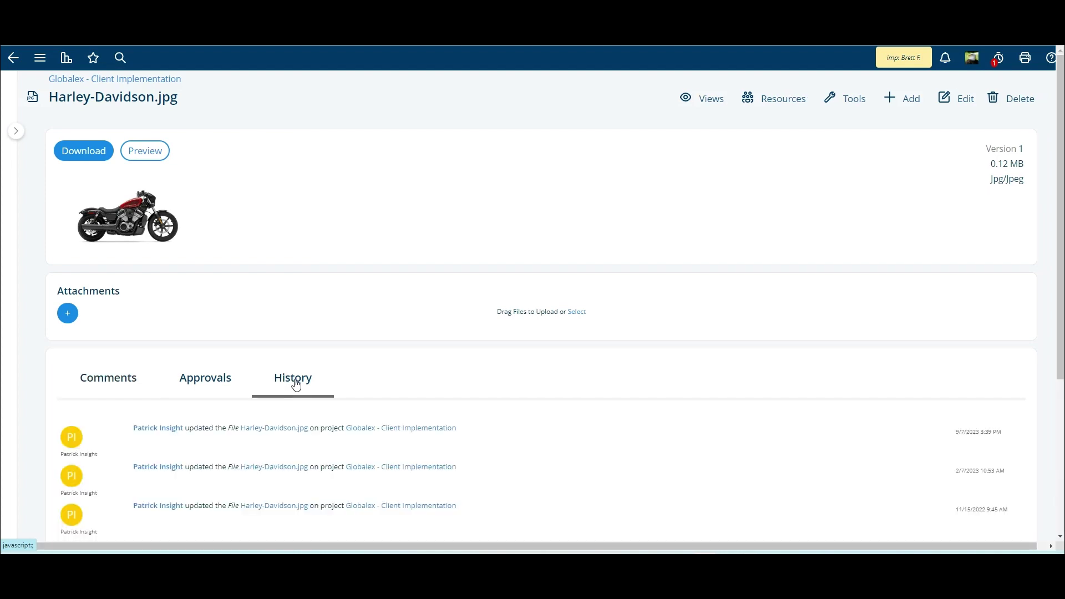
{"action": "scroll", "coordinate": [187, 209], "scroll_direction": "down", "scroll_amount": 2}
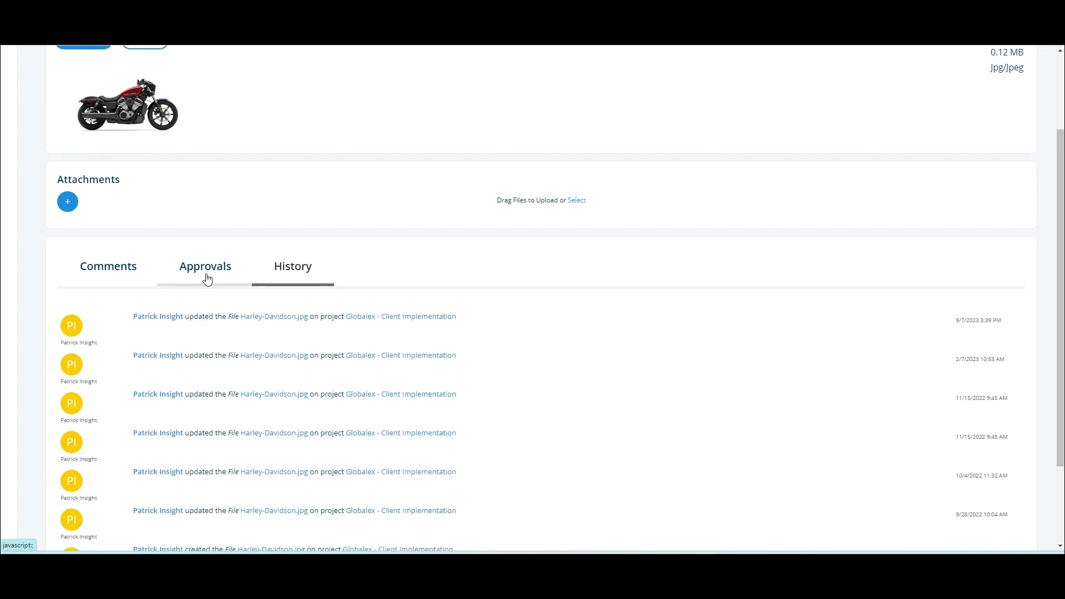
{"action": "scroll", "coordinate": [206, 279], "scroll_direction": "down", "scroll_amount": 2}
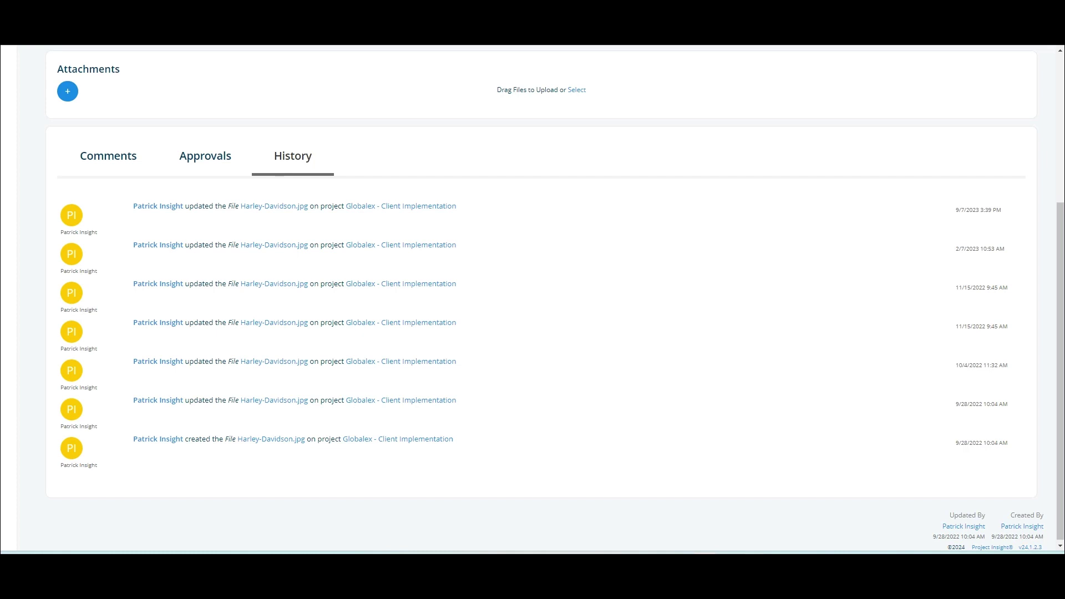
{"action": "scroll", "coordinate": [690, 131], "scroll_direction": "up", "scroll_amount": 4}
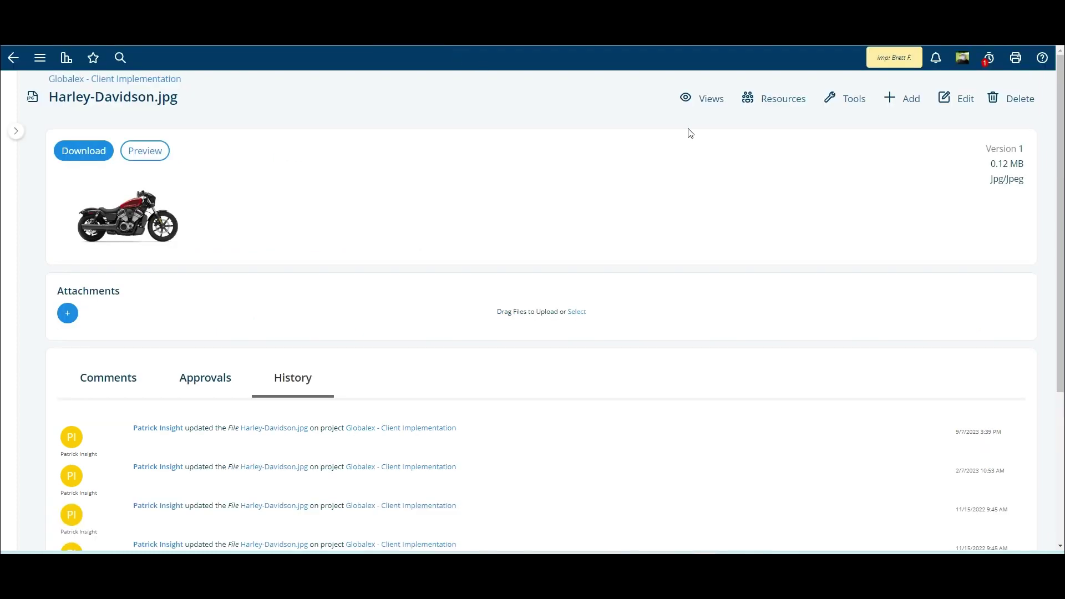
{"action": "left_click", "coordinate": [704, 99]}
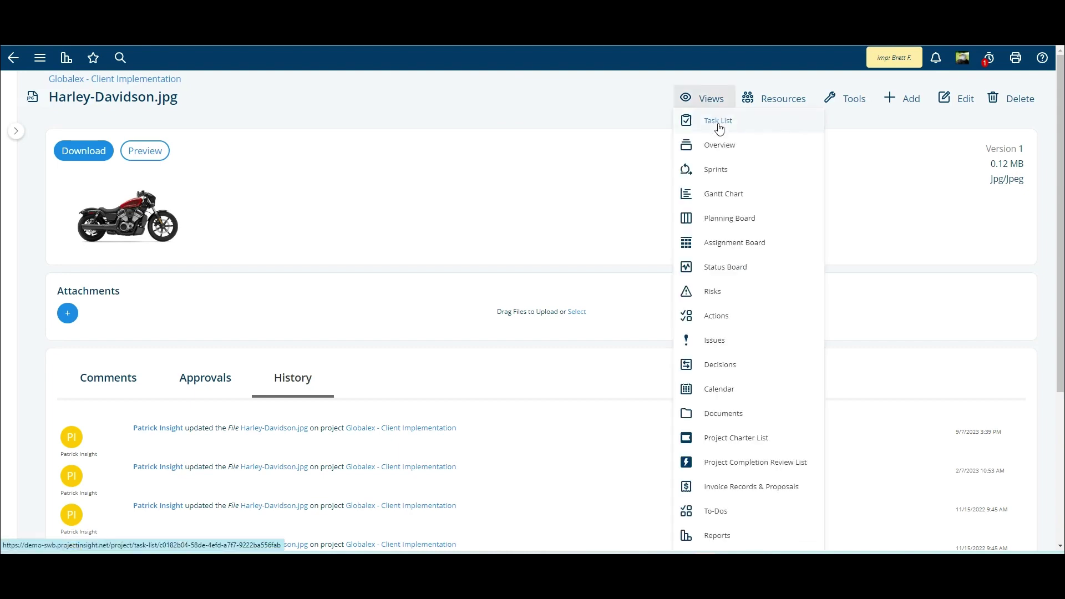